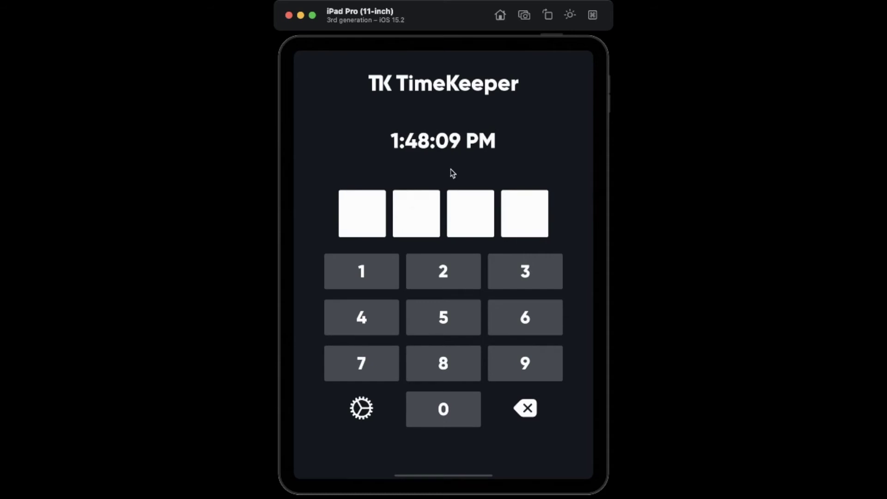
pyautogui.click(366, 269)
pyautogui.click(465, 275)
pyautogui.click(528, 270)
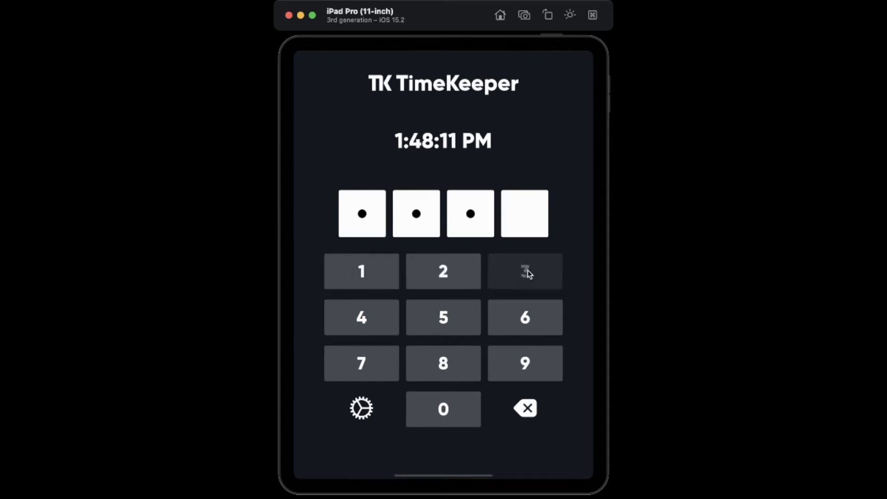
pyautogui.click(370, 305)
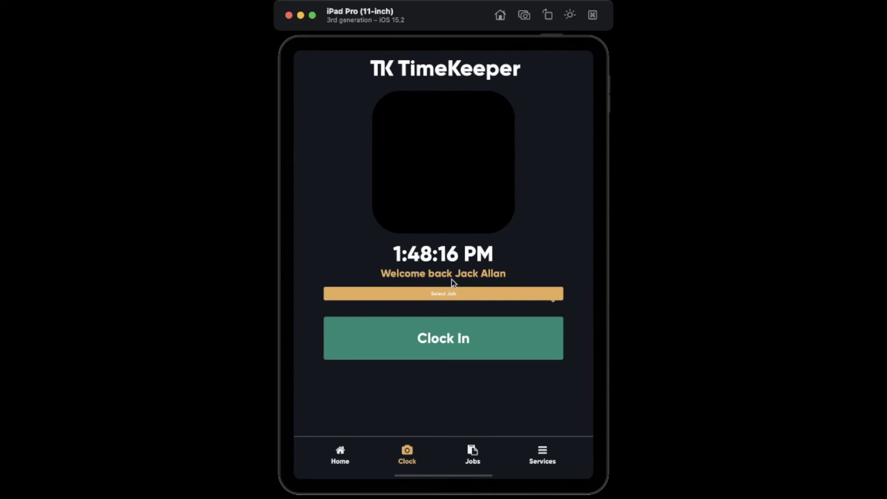
# Clock in to the Aaron Construction (AACO1) job and dismiss the confirmation.
pyautogui.click(448, 294)
pyautogui.moveTo(435, 430); pyautogui.dragTo(439, 411)
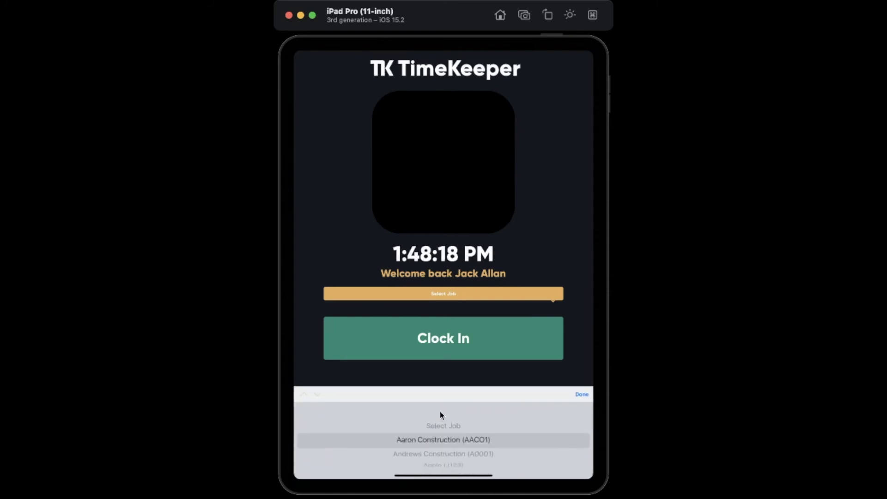
pyautogui.click(580, 394)
pyautogui.click(444, 358)
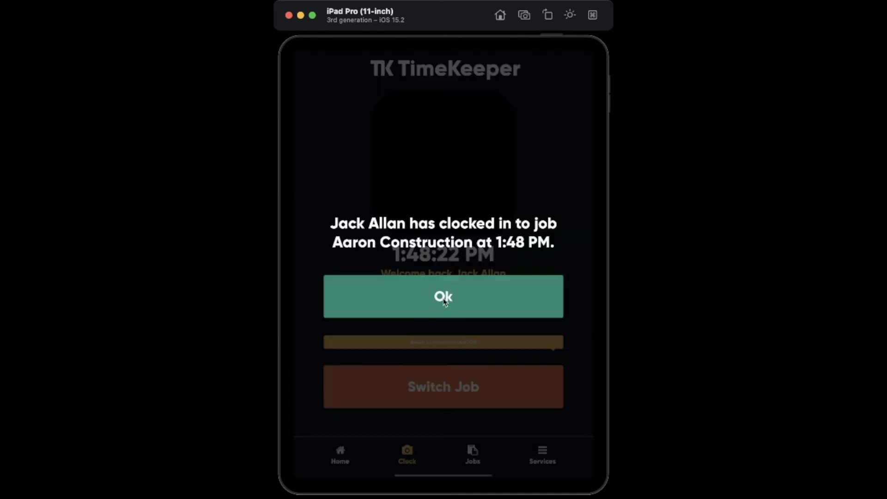
pyautogui.click(474, 304)
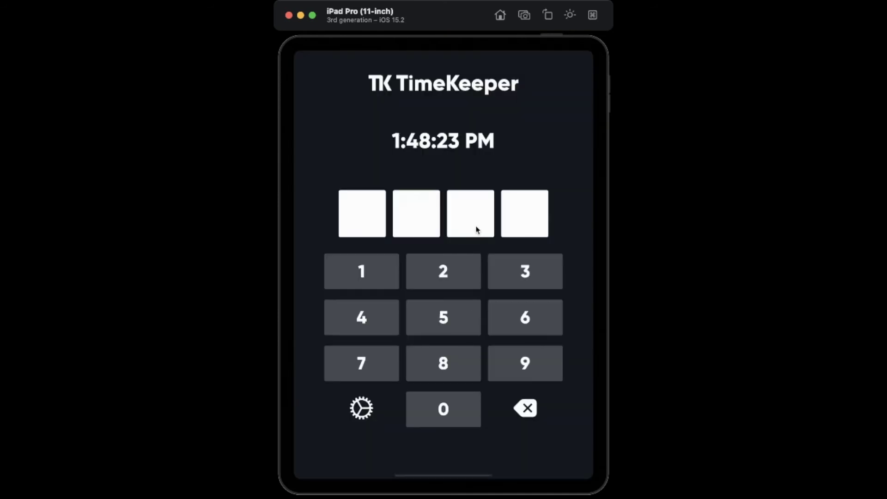